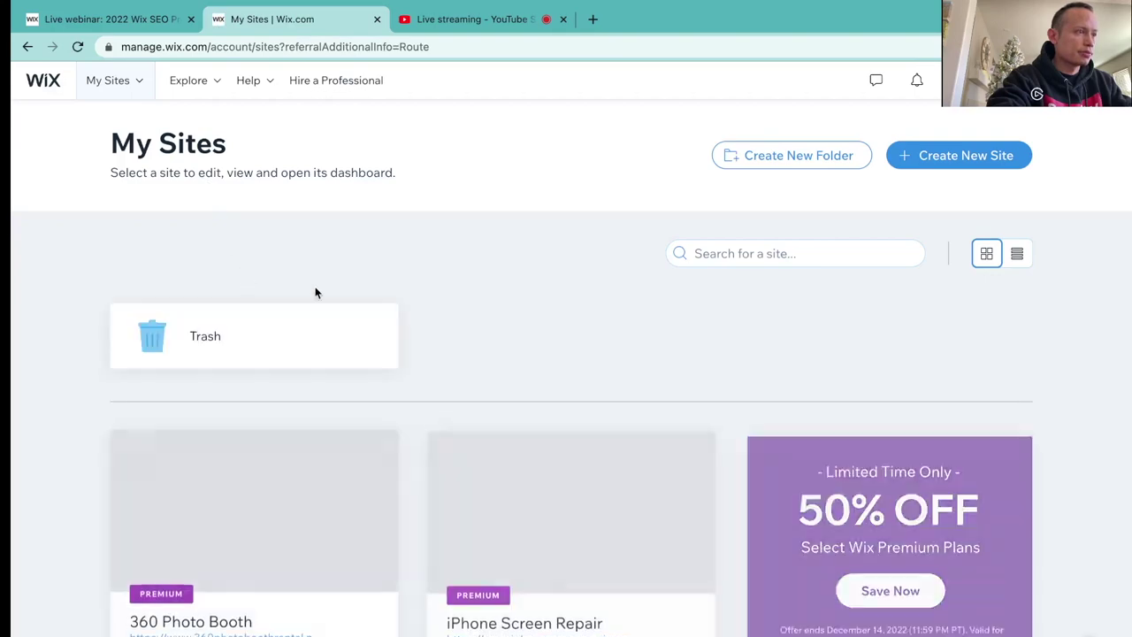
Step: Open the dashboard of the 360 Photo Booth site and go to its analytics Insights
scroll(635, 354, down, 3)
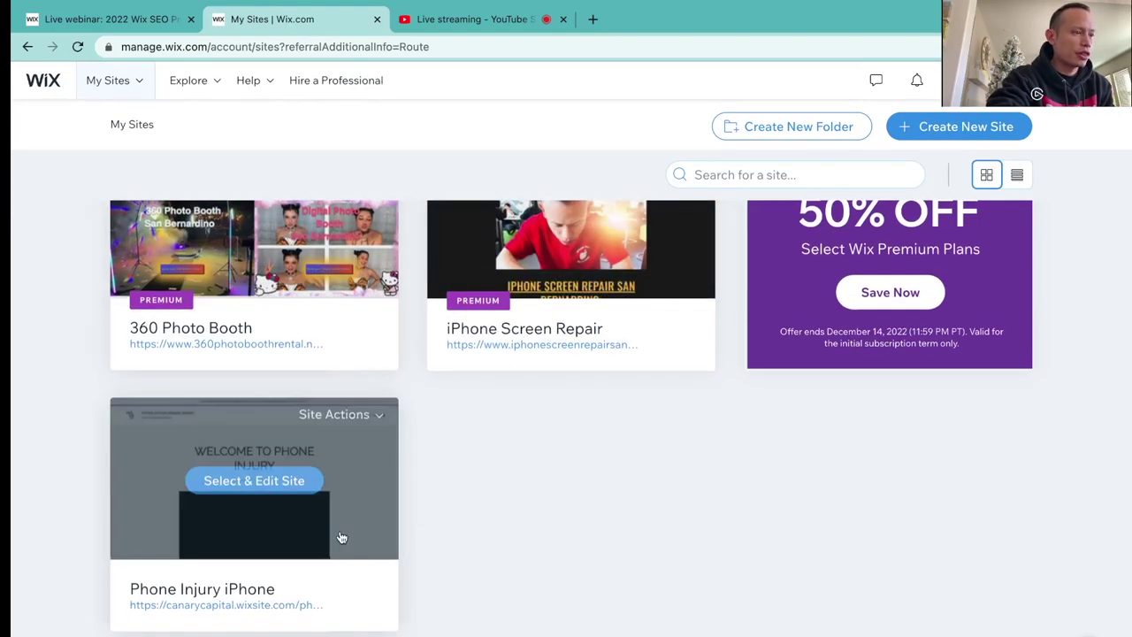
mouse_move(359, 328)
click(258, 280)
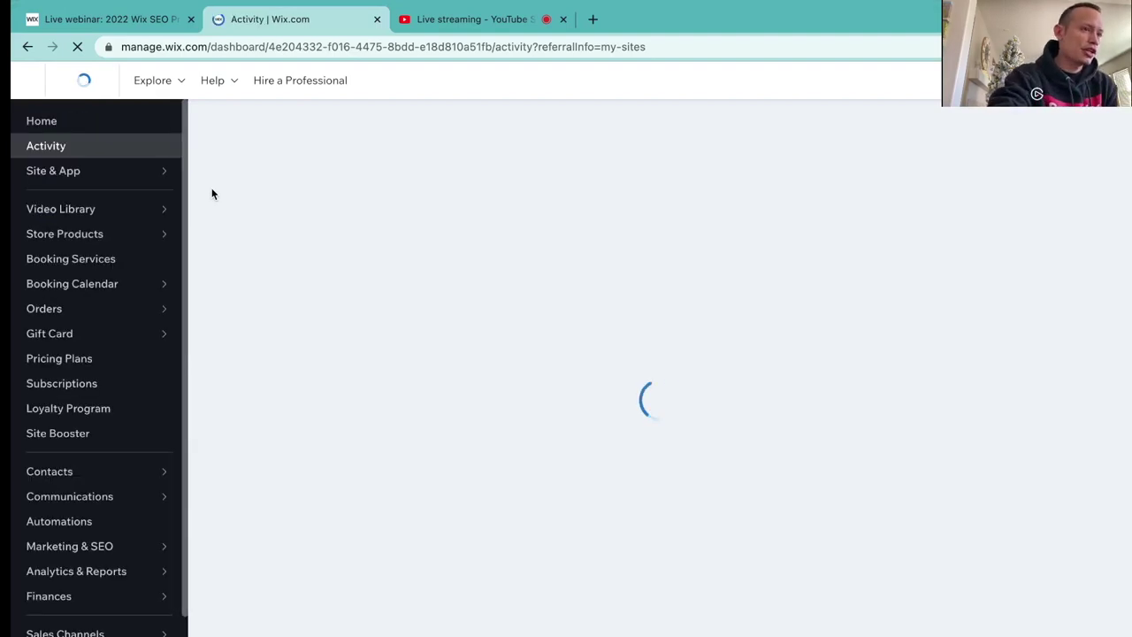
scroll(108, 228, down, 2)
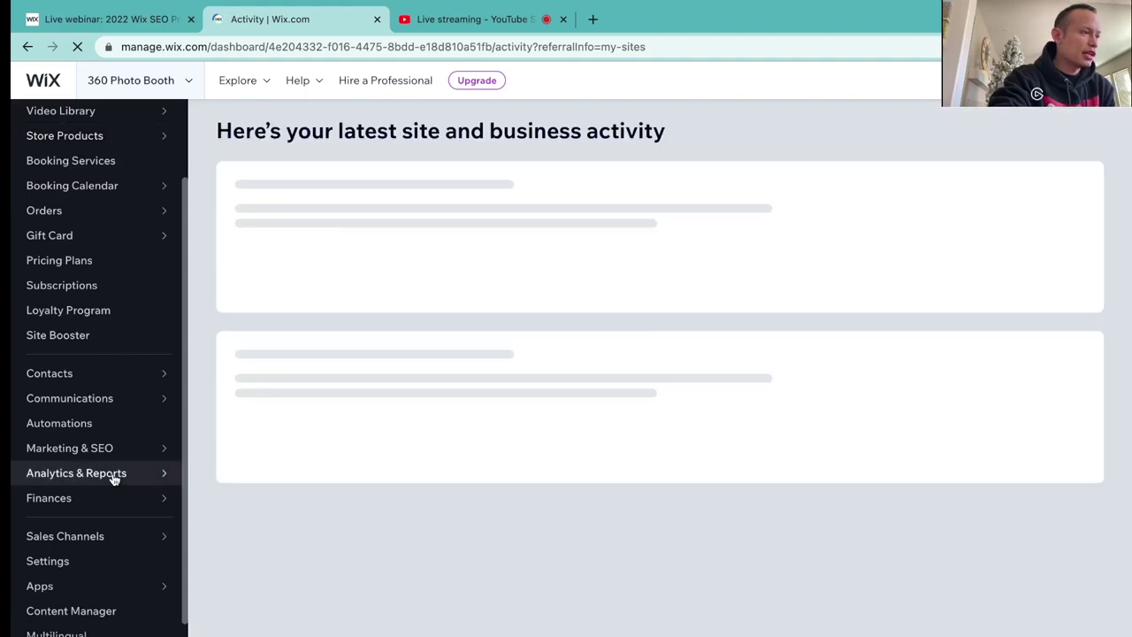
mouse_move(112, 473)
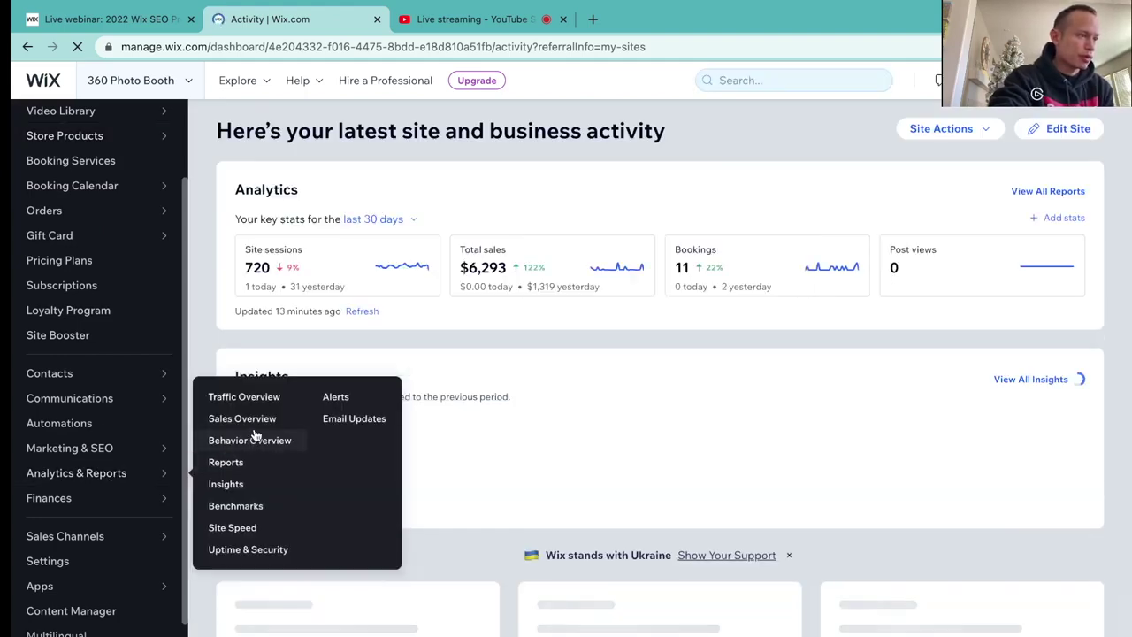
click(233, 486)
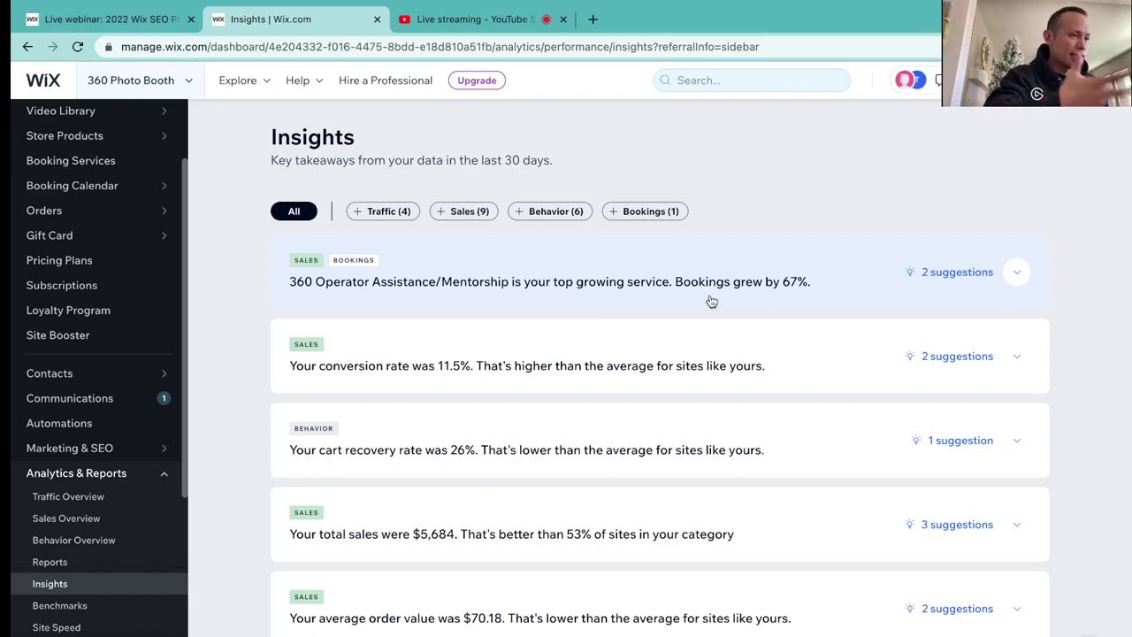
Step: Check the details and suggestions of the conversion rate insight, and collapse it again
scroll(713, 302, down, 1)
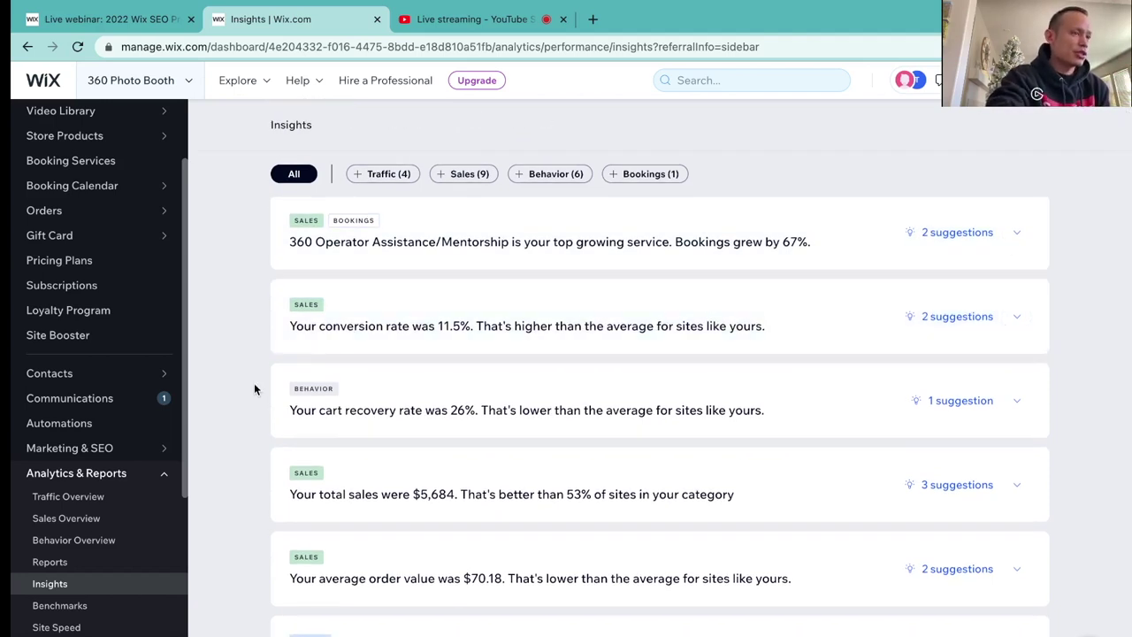
scroll(254, 390, down, 1)
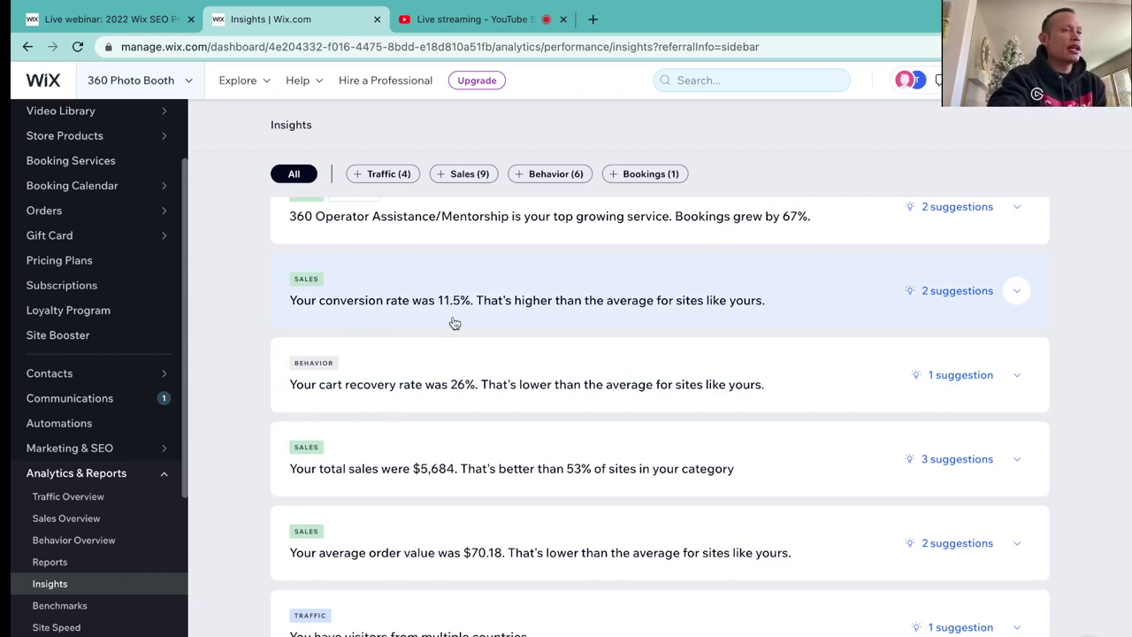
click(1017, 295)
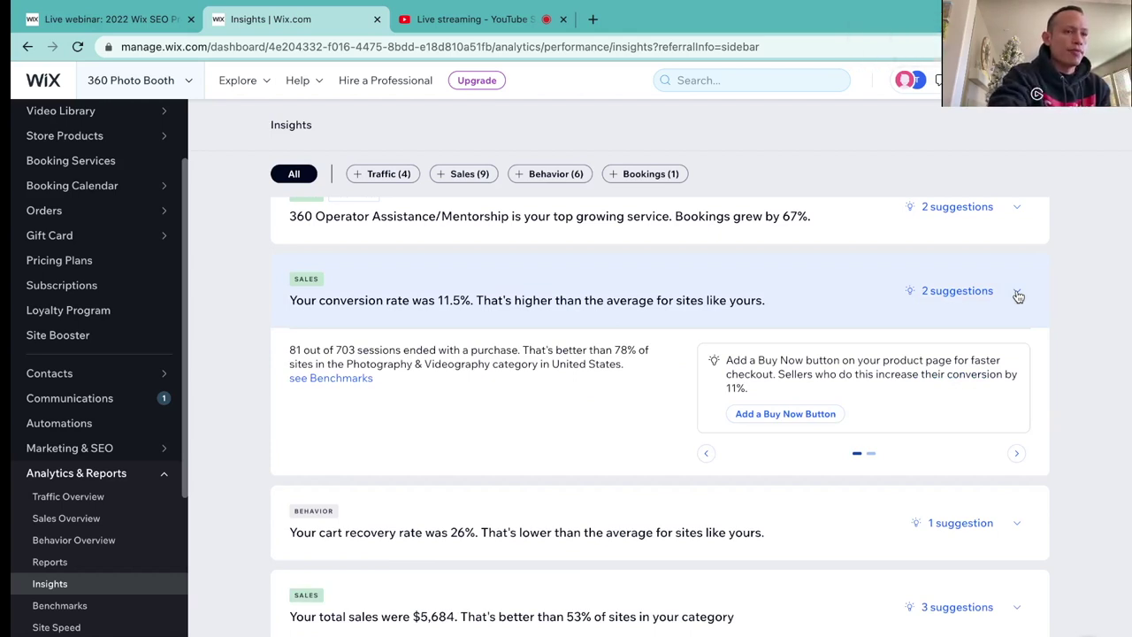
click(1018, 294)
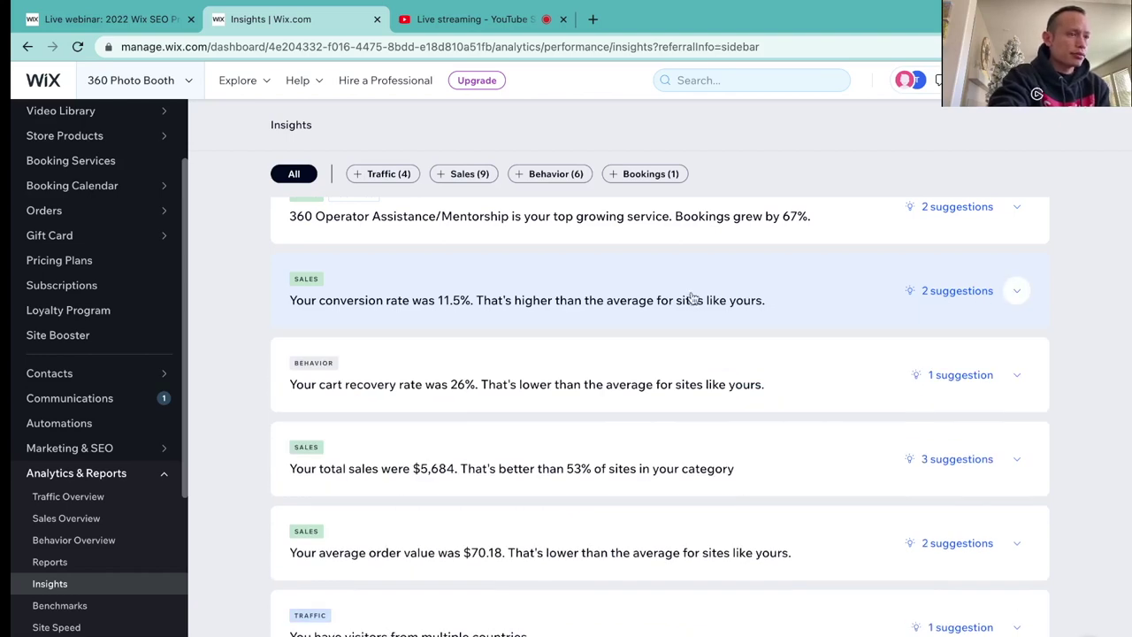
Step: Review the highest-grossing items in the insight about the service generating the most revenue, and collapse it again
scroll(504, 313, down, 1)
scroll(505, 312, down, 3)
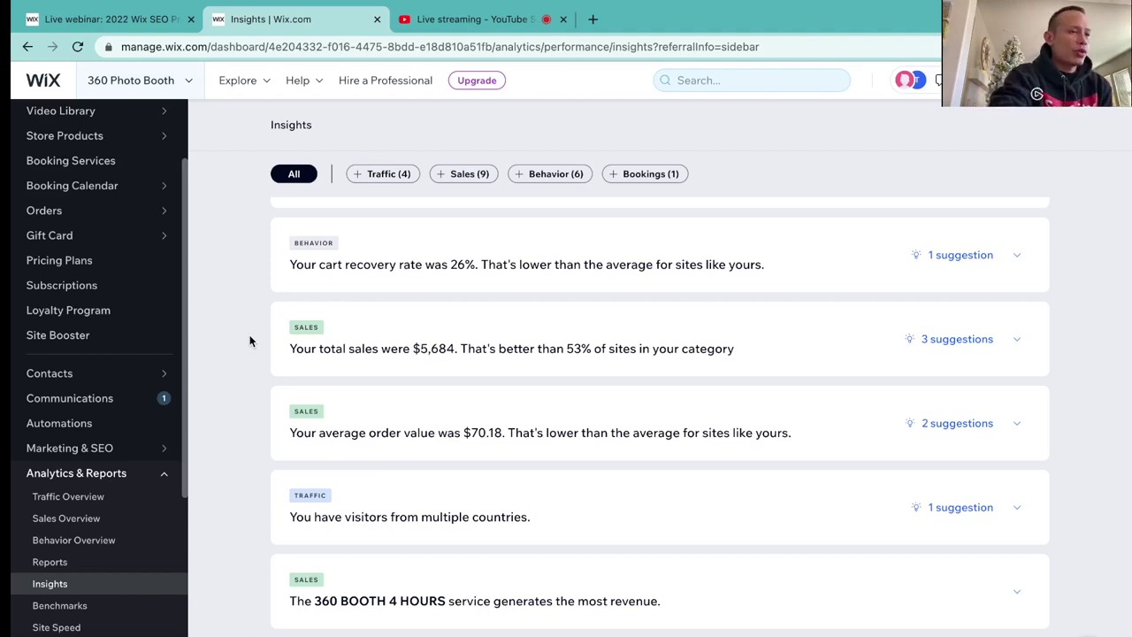
scroll(249, 342, down, 2)
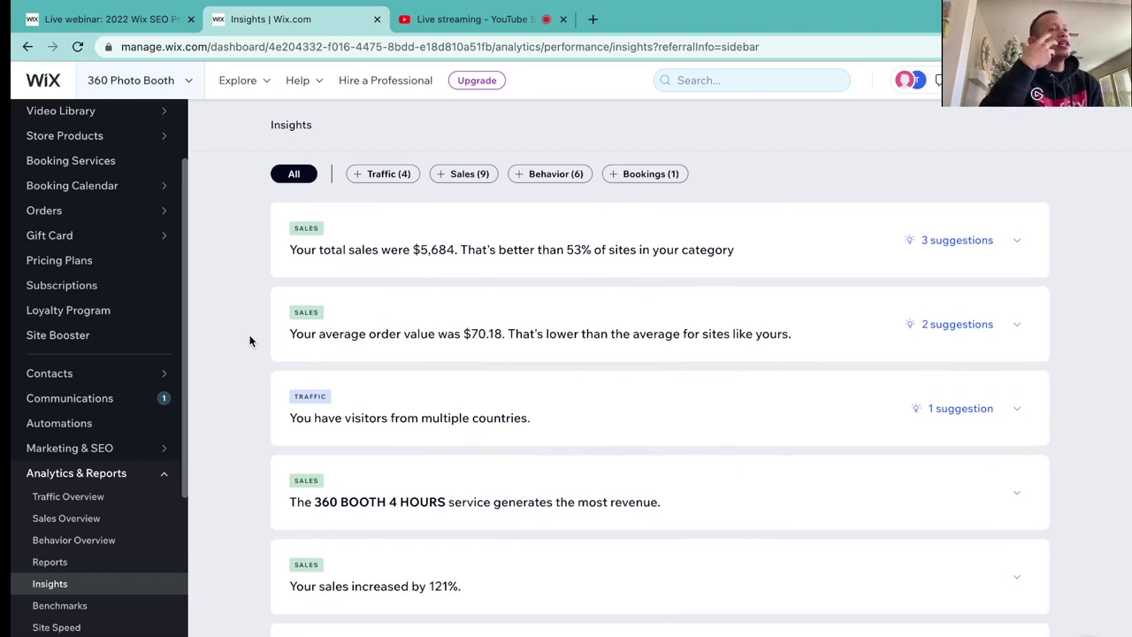
scroll(249, 341, down, 3)
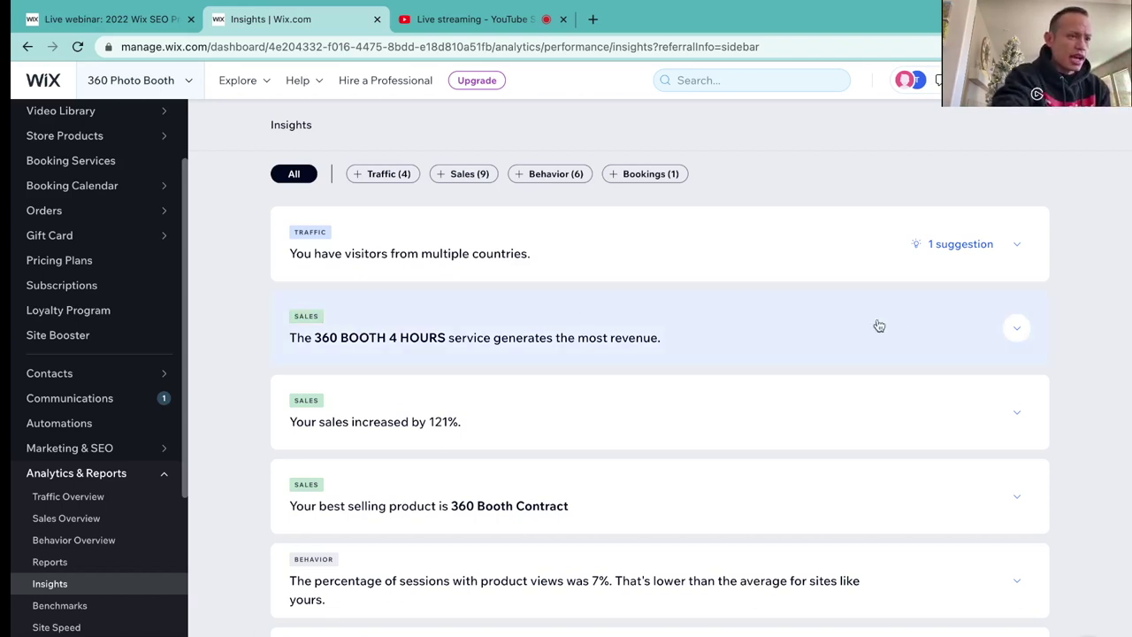
click(997, 334)
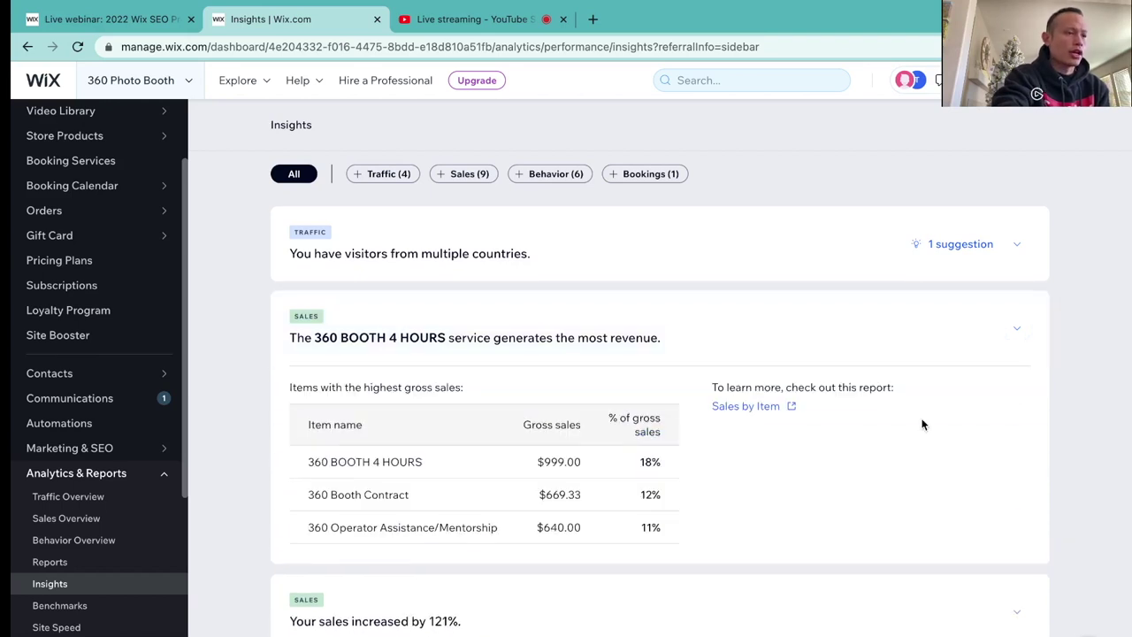
scroll(923, 424, down, 2)
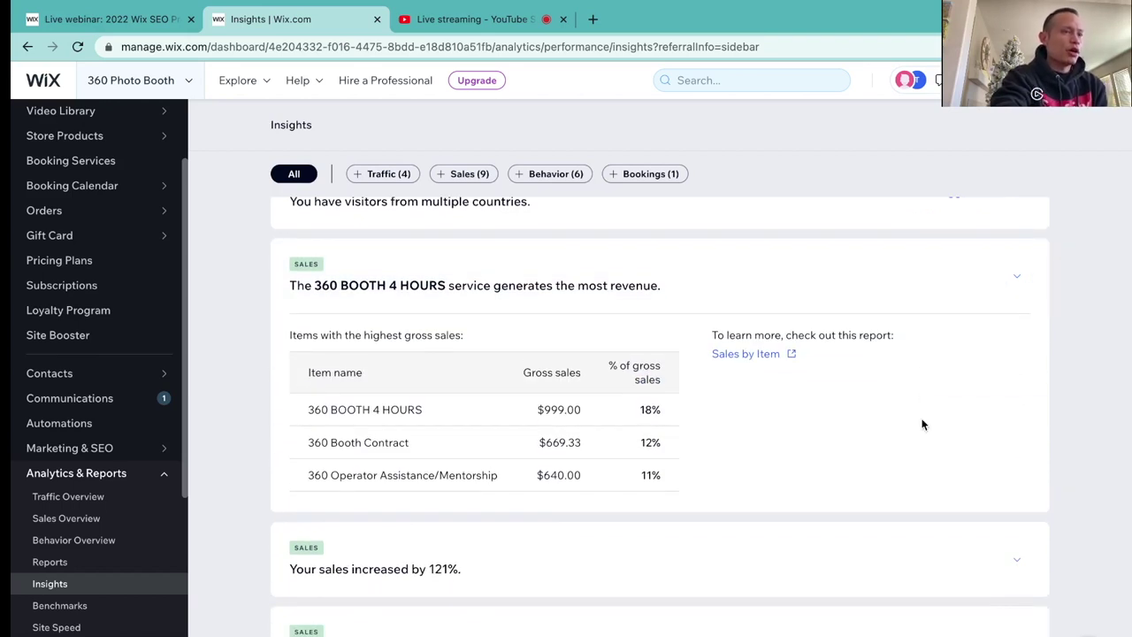
scroll(923, 424, down, 1)
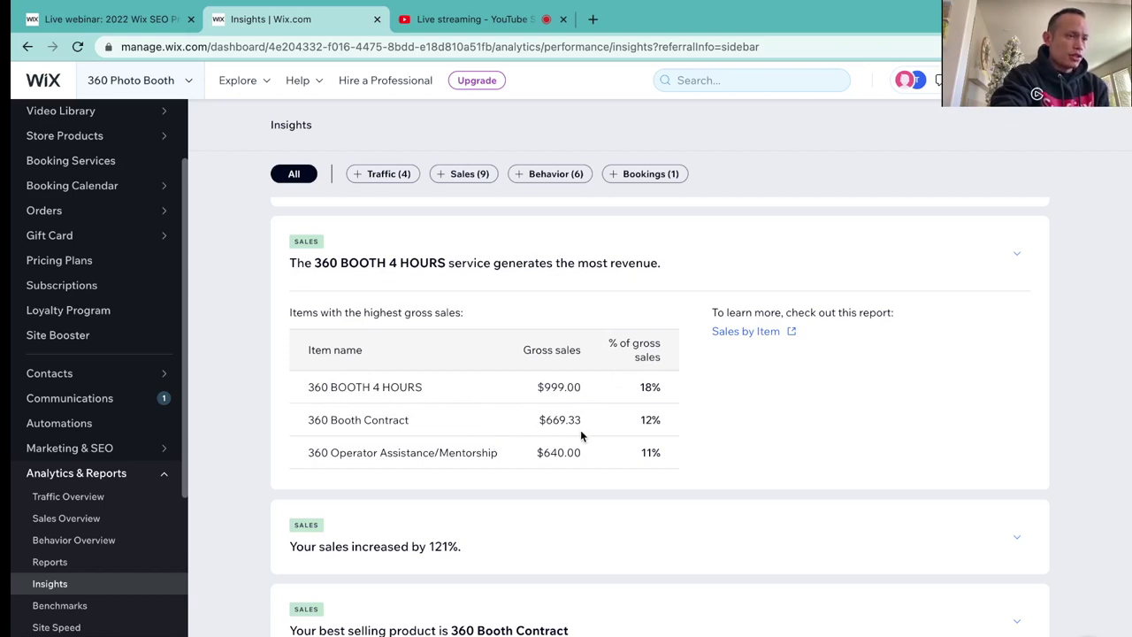
scroll(691, 428, down, 1)
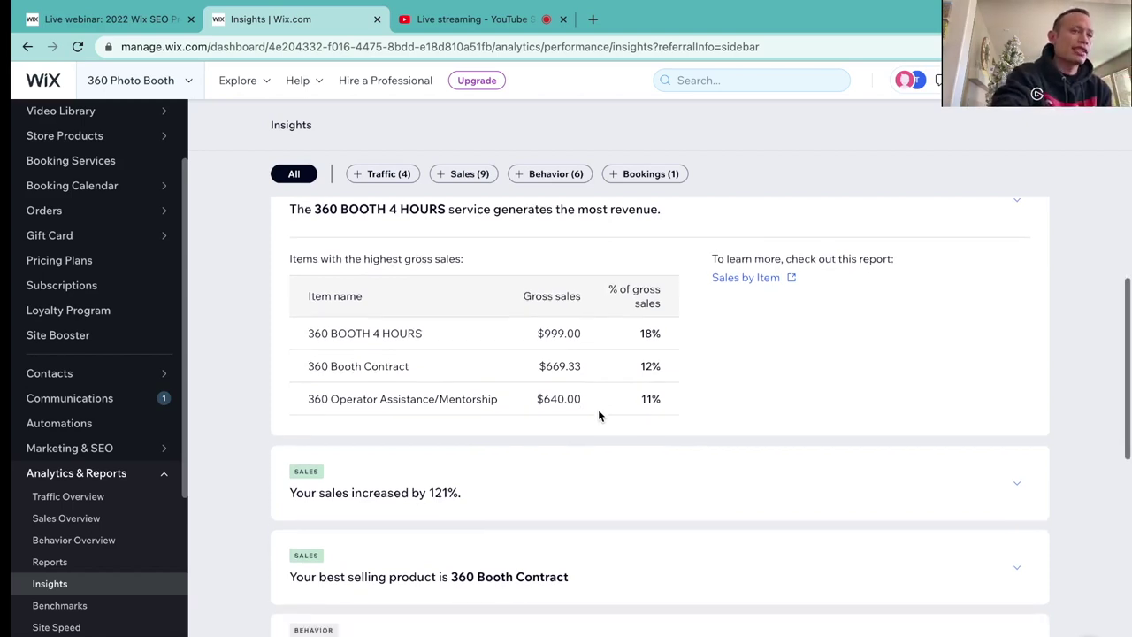
scroll(598, 409, up, 2)
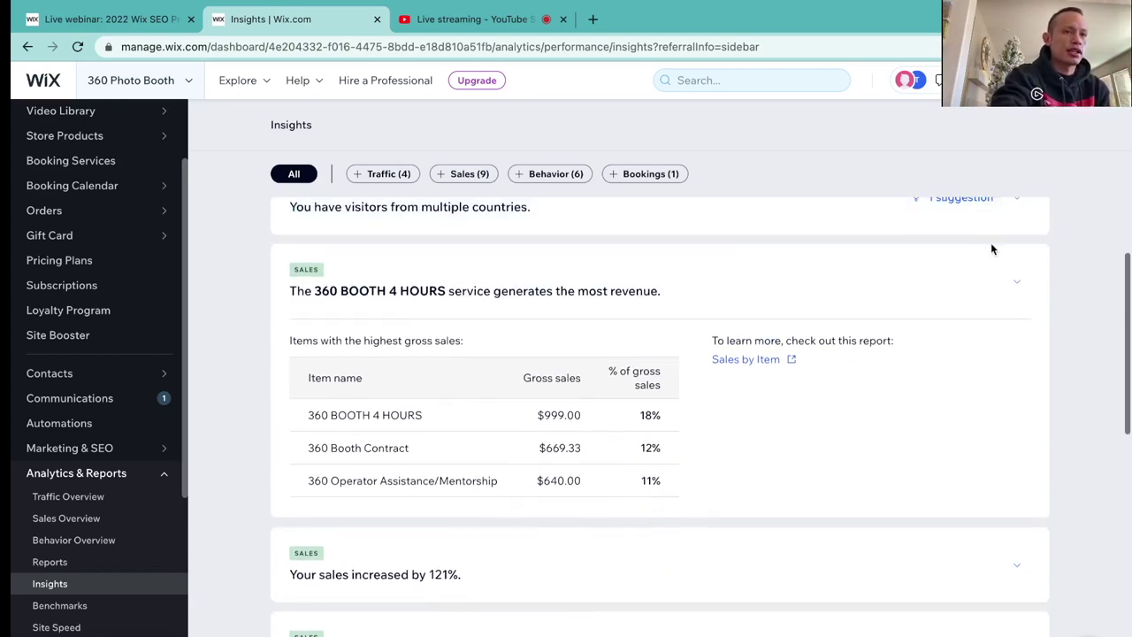
click(1017, 283)
Step: Read through the remaining sales, traffic and visitor behavior insights further down the list
scroll(982, 296, down, 3)
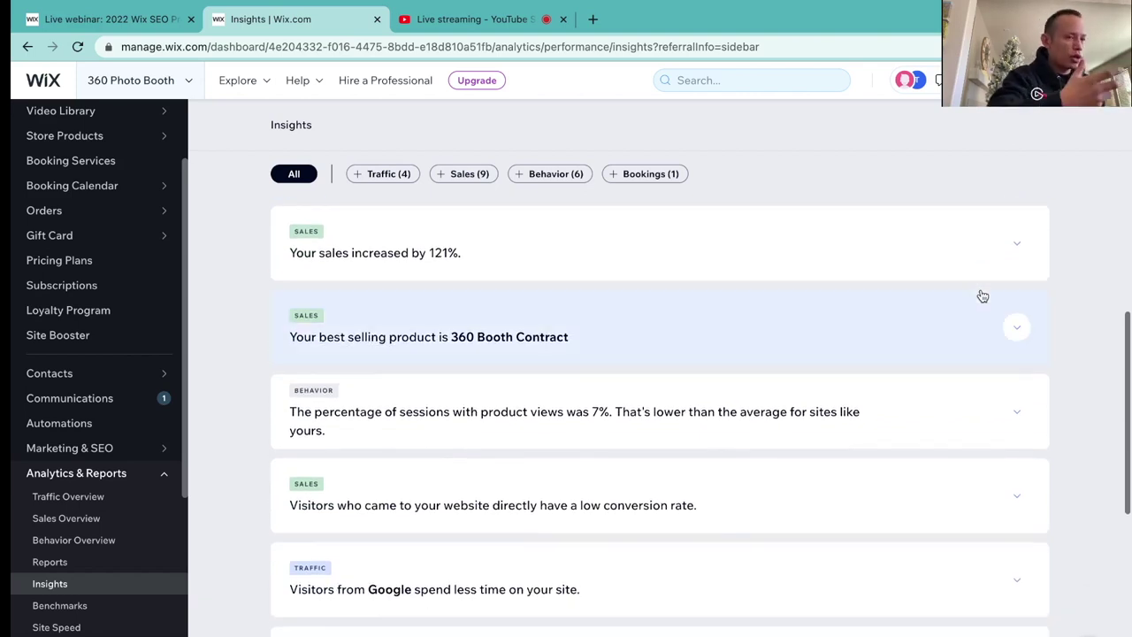
scroll(983, 296, down, 1)
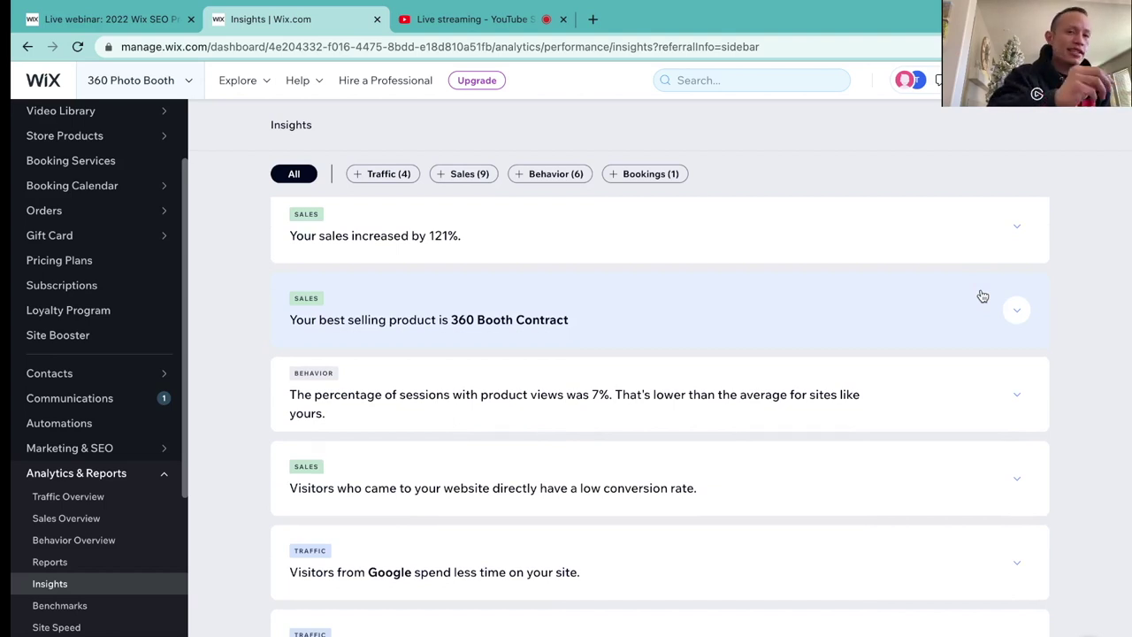
scroll(1055, 324, down, 3)
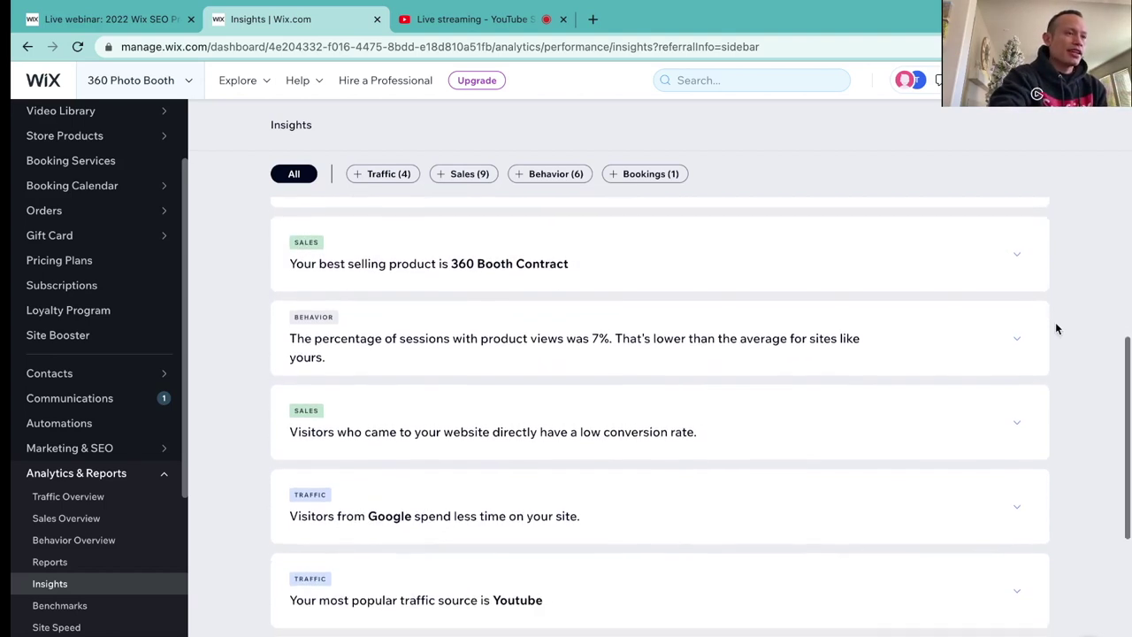
scroll(1055, 329, down, 1)
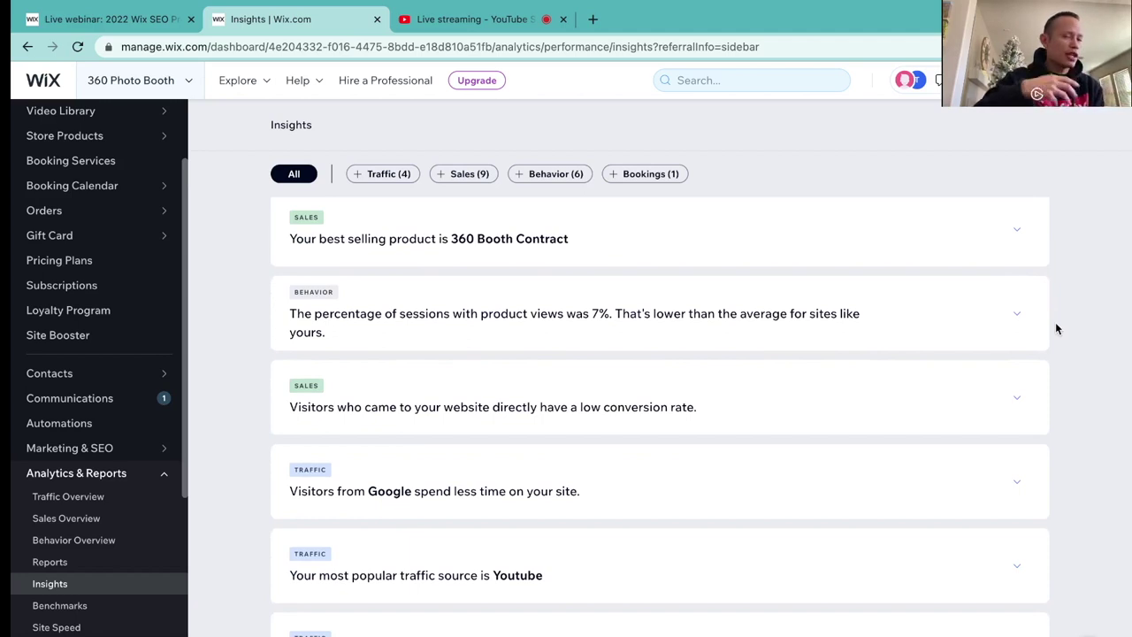
scroll(1055, 325, down, 5)
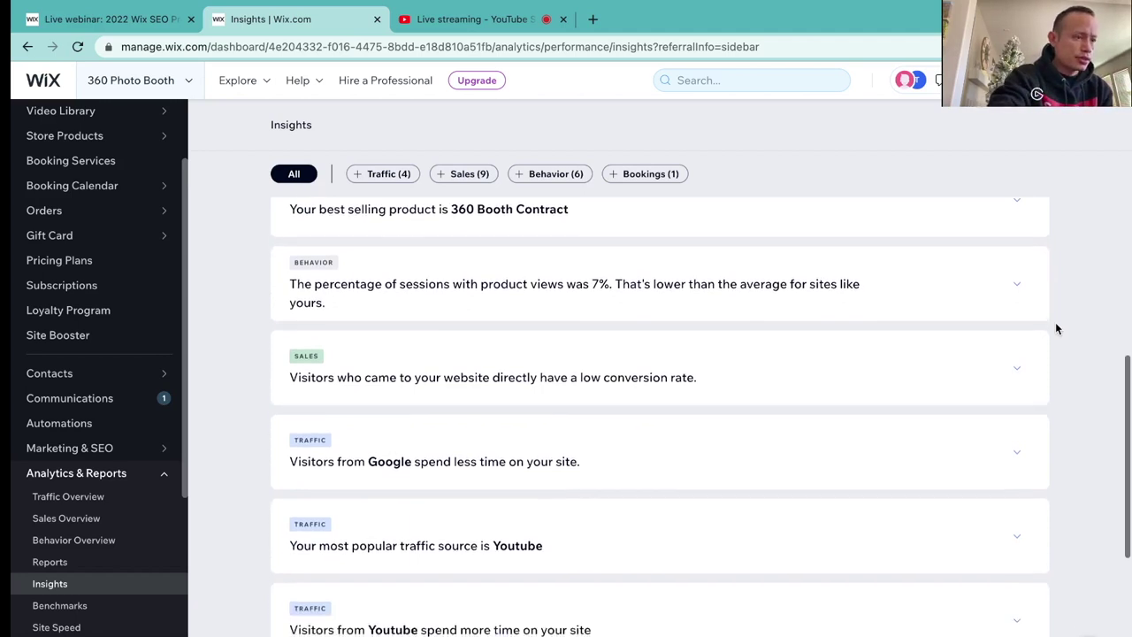
scroll(907, 409, down, 2)
scroll(907, 409, down, 9)
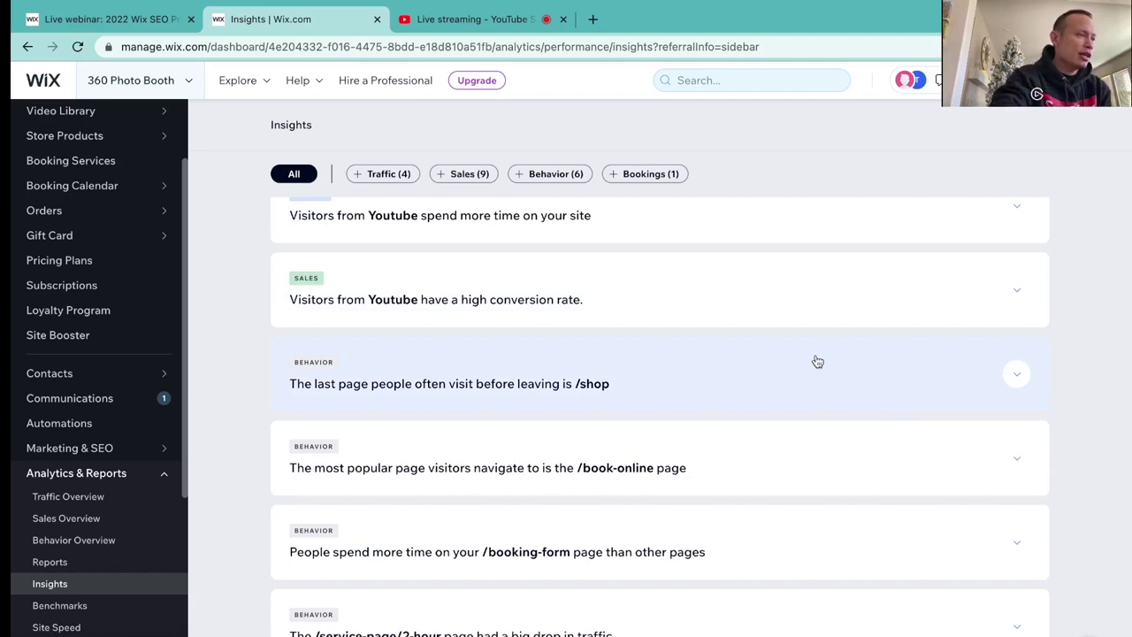
Step: Open the Sales Overview report in the site's analytics
mouse_move(133, 394)
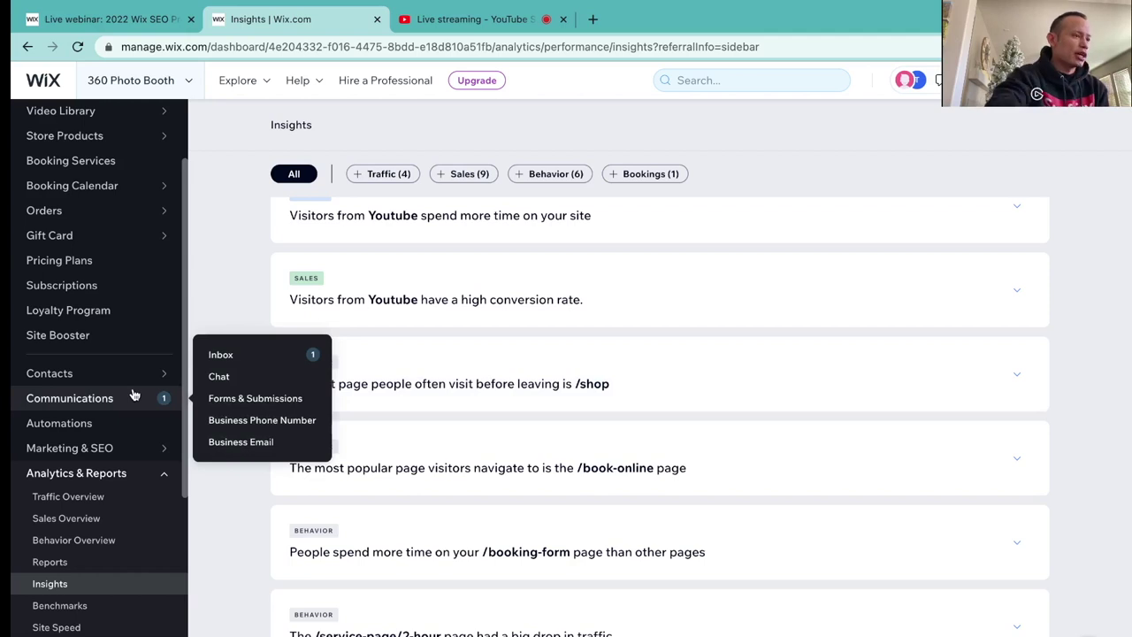
scroll(133, 393, down, 1)
scroll(114, 469, up, 2)
mouse_move(114, 483)
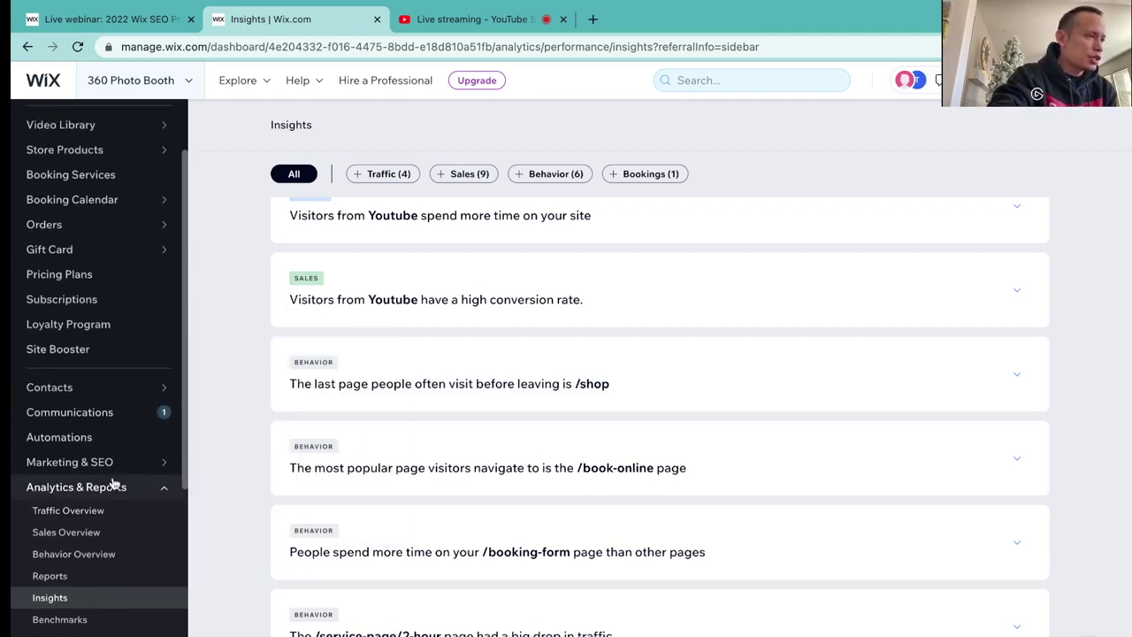
scroll(79, 475, down, 2)
scroll(102, 478, down, 1)
click(66, 480)
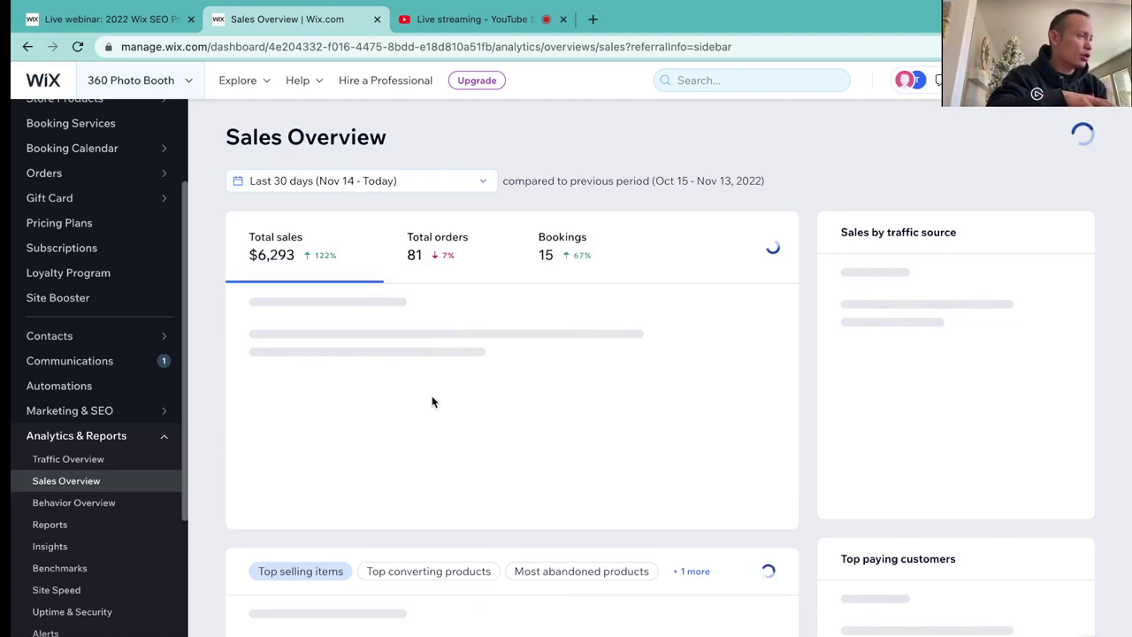
mouse_move(622, 5)
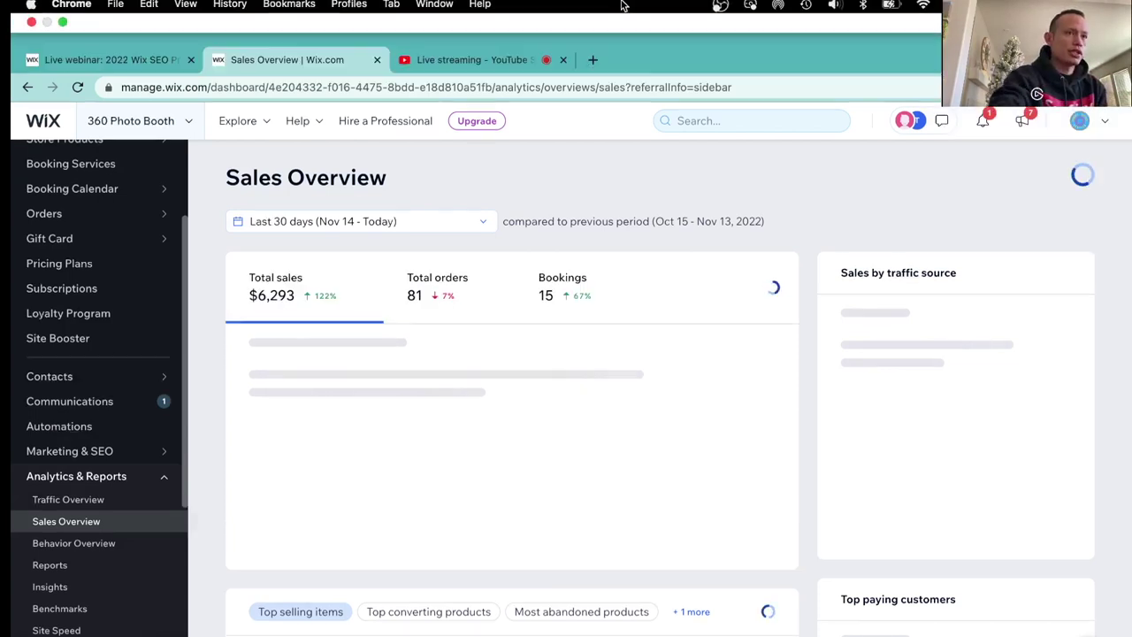